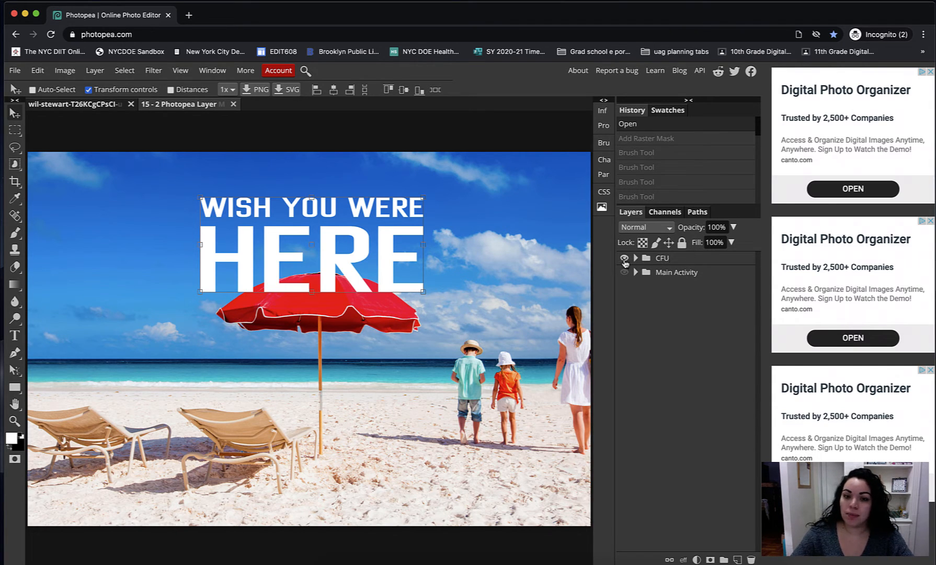
Expand the CFU group, toggle the text layer's visibility off and on, and add a raster mask to the "Wish you were here" layer
{"action": "left_click", "coordinate": [635, 258]}
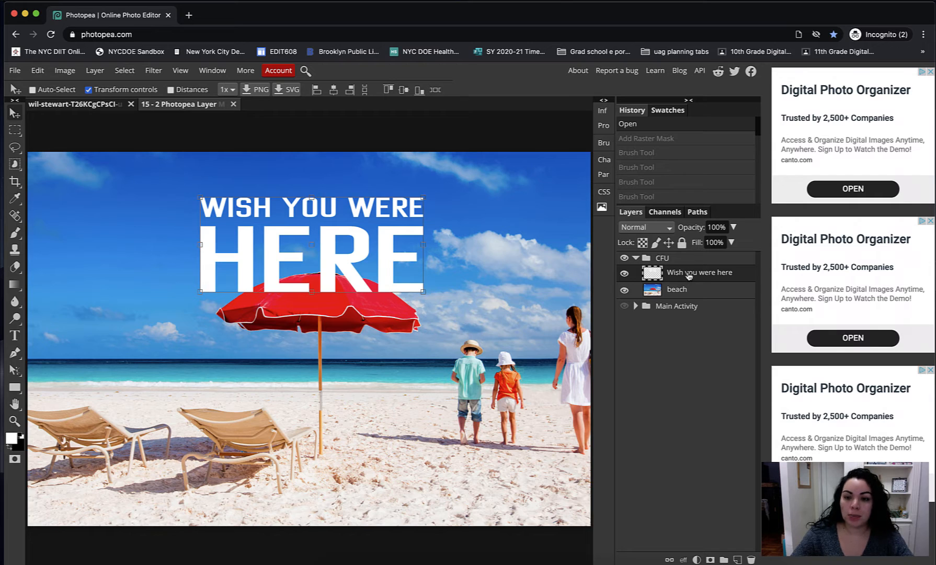
{"action": "left_click", "coordinate": [624, 274]}
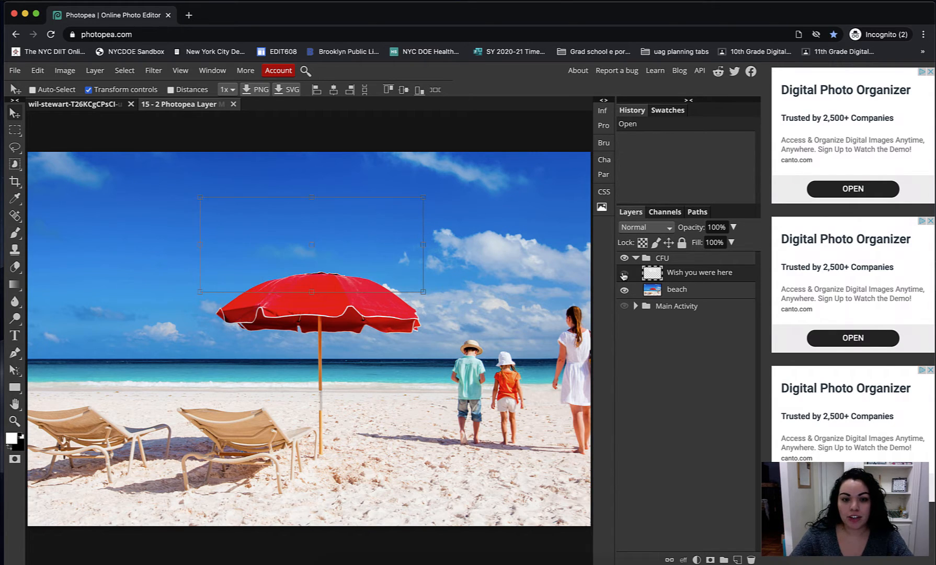
{"action": "left_click", "coordinate": [624, 273]}
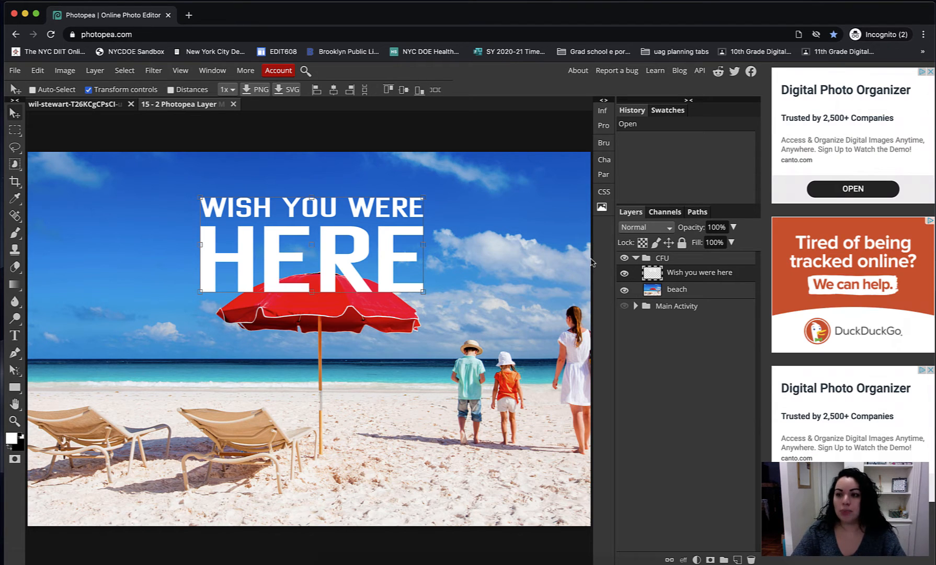
{"action": "left_click", "coordinate": [709, 559]}
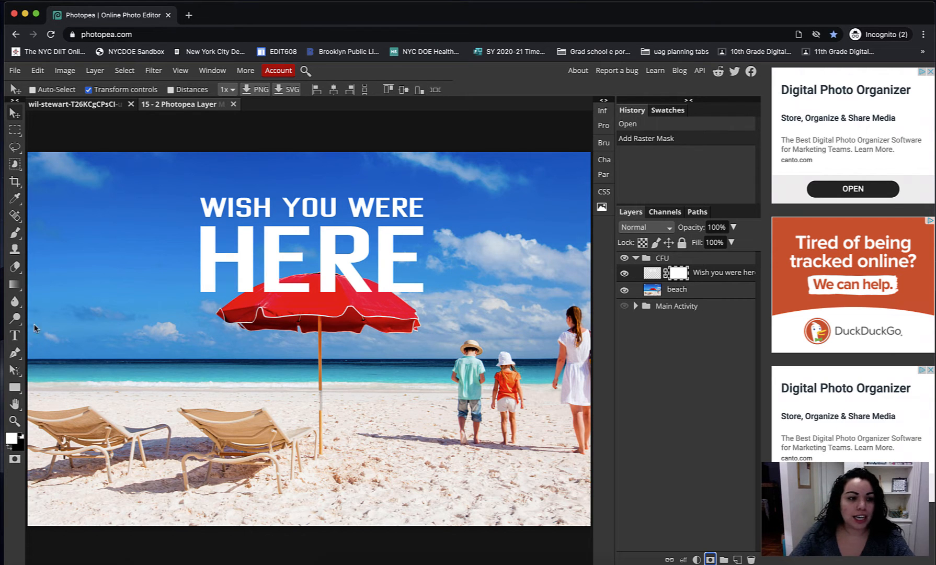
Paint black on the mask with the 15 px brush to hide the parts of the H and first E in HERE that overlap the umbrella
{"action": "scroll", "coordinate": [497, 188], "scroll_direction": "up", "scroll_amount": 5}
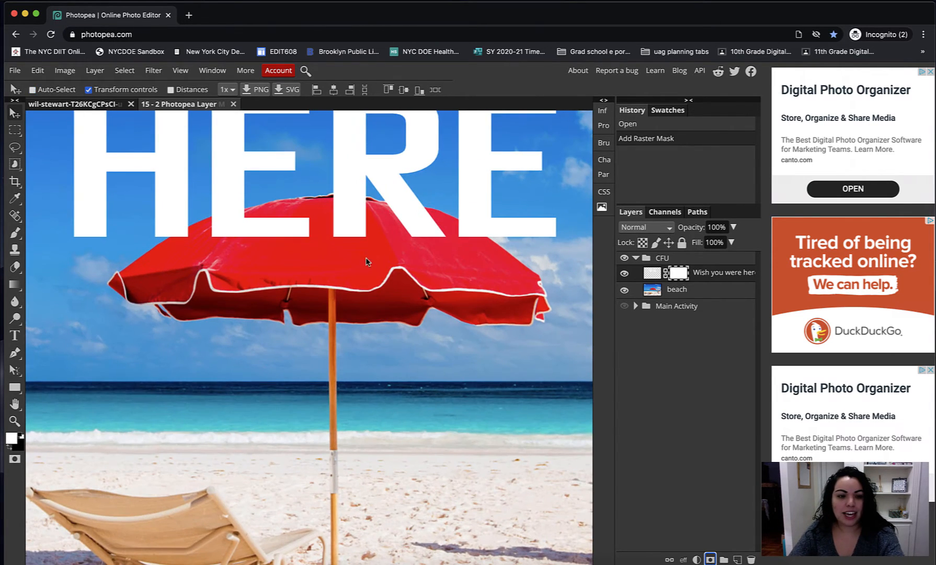
{"action": "left_click_drag", "start_coordinate": [392, 202], "coordinate": [382, 246]}
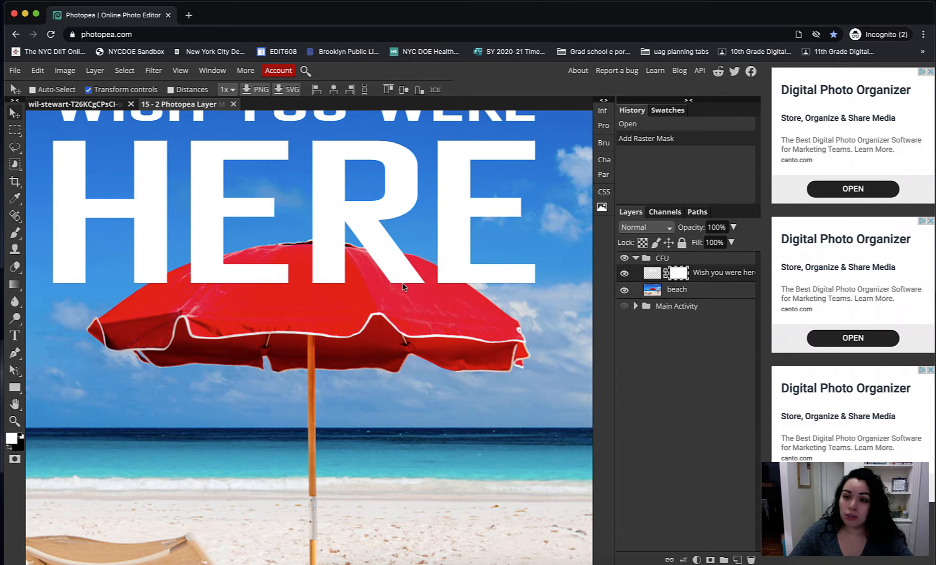
{"action": "left_click", "coordinate": [16, 233]}
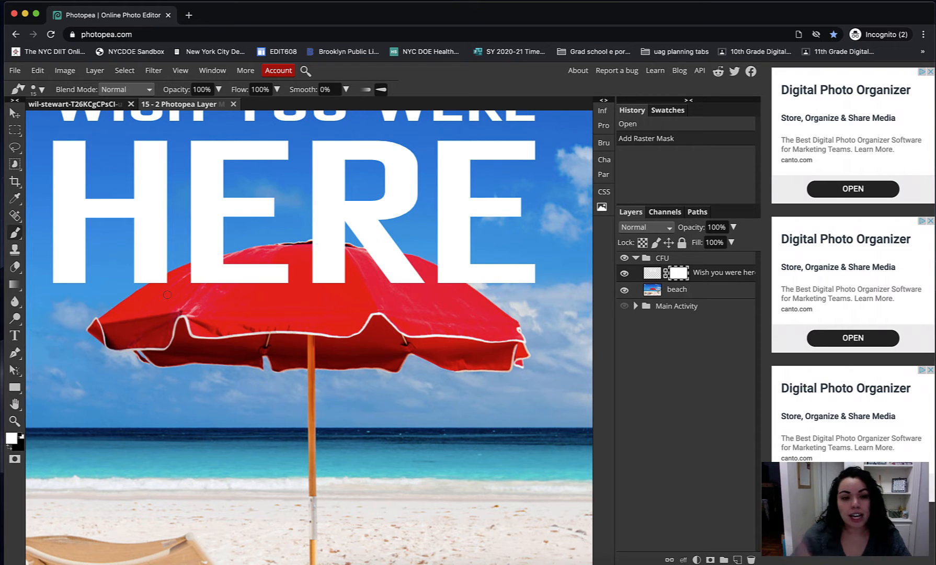
{"action": "left_click", "coordinate": [9, 450]}
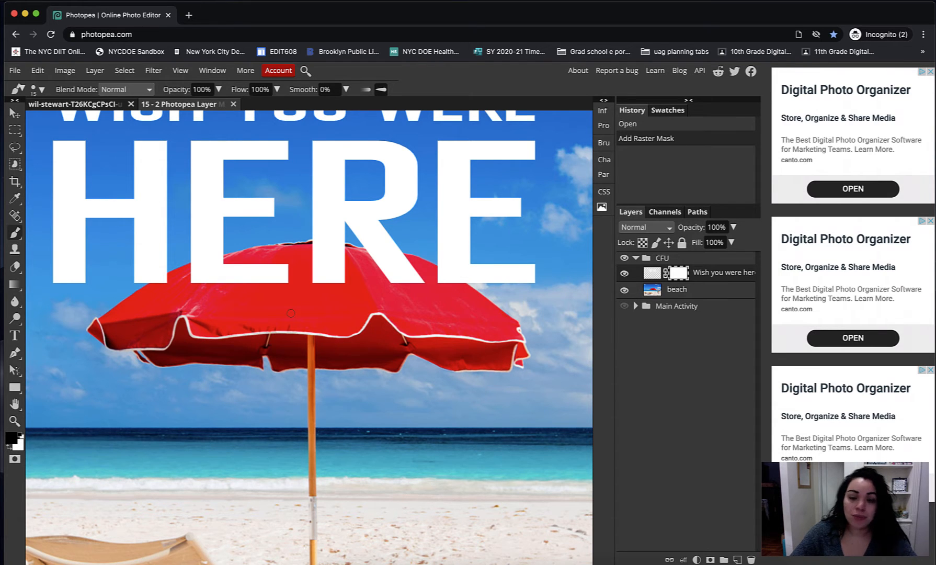
{"action": "scroll", "coordinate": [303, 309], "scroll_direction": "up", "scroll_amount": 5}
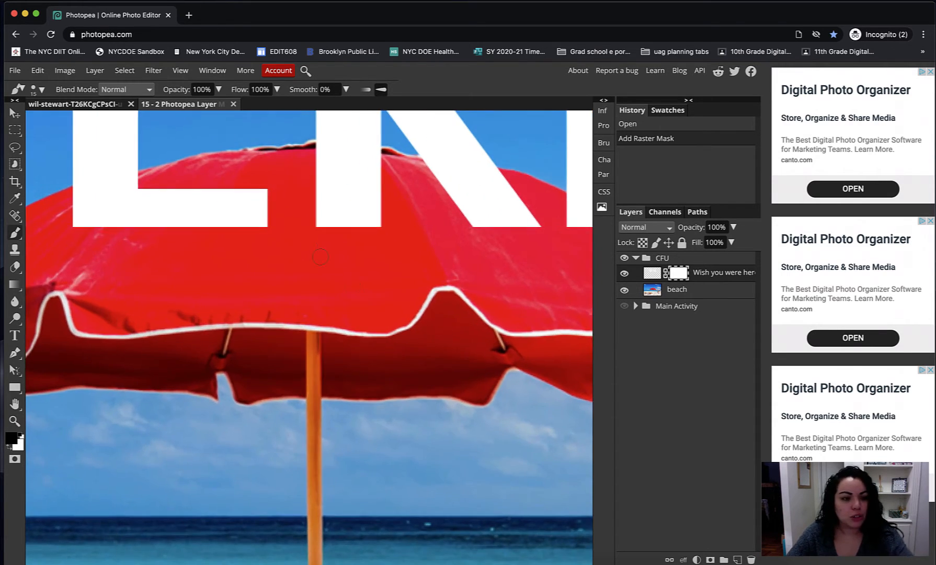
{"action": "left_click_drag", "start_coordinate": [323, 180], "coordinate": [462, 206]}
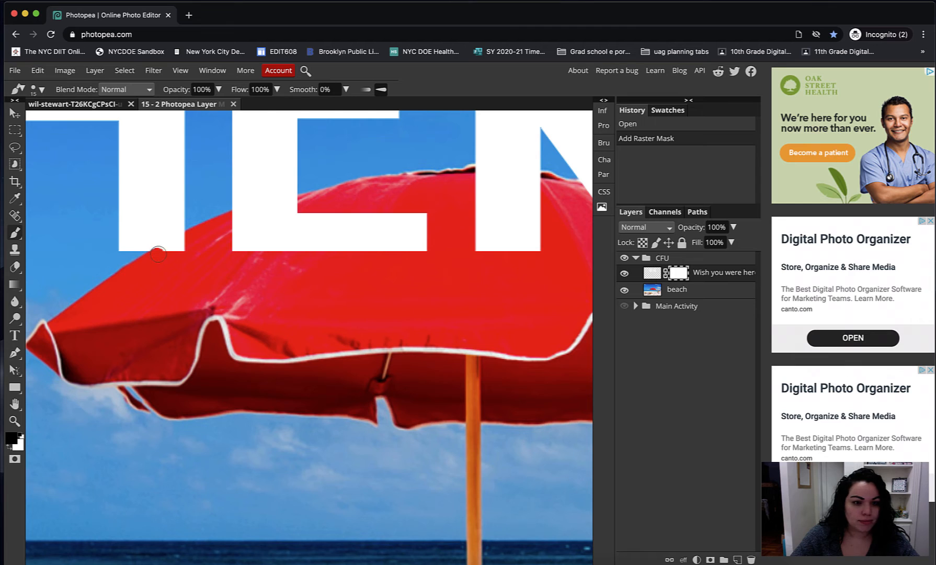
{"action": "left_click_drag", "start_coordinate": [158, 254], "coordinate": [178, 244]}
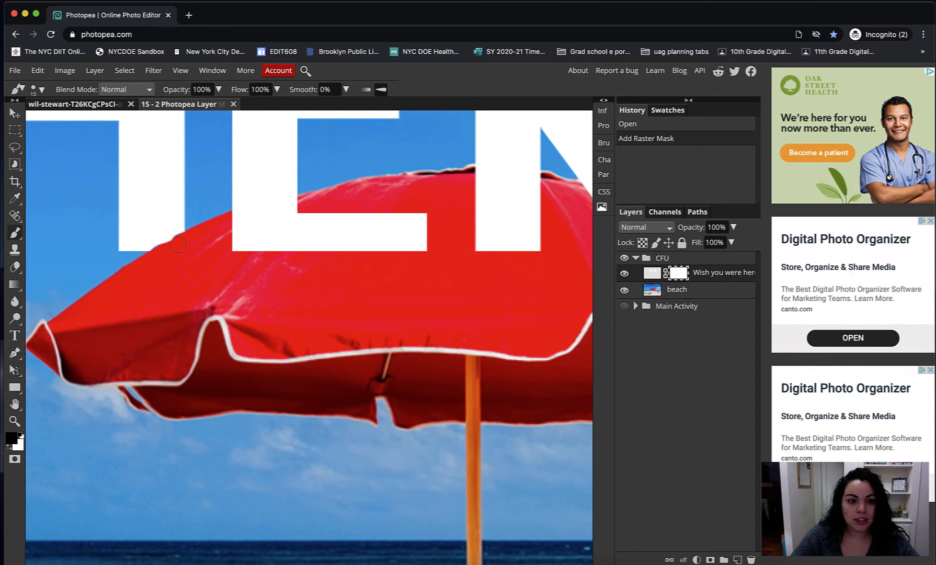
{"action": "left_click", "coordinate": [203, 236]}
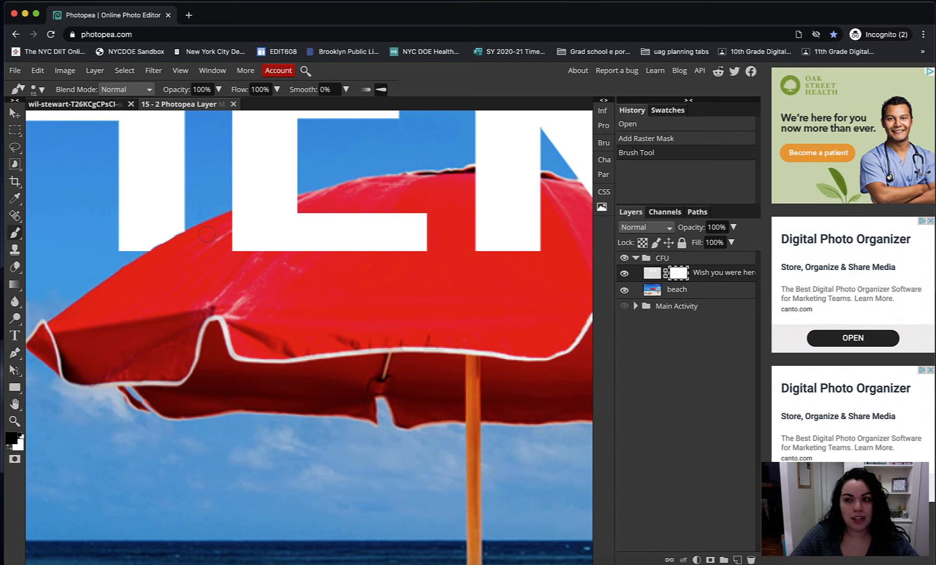
{"action": "mouse_move", "coordinate": [234, 224]}
{"action": "left_mouse_down"}
{"action": "mouse_move", "coordinate": [296, 215]}
{"action": "mouse_move", "coordinate": [220, 243]}
{"action": "left_mouse_up"}
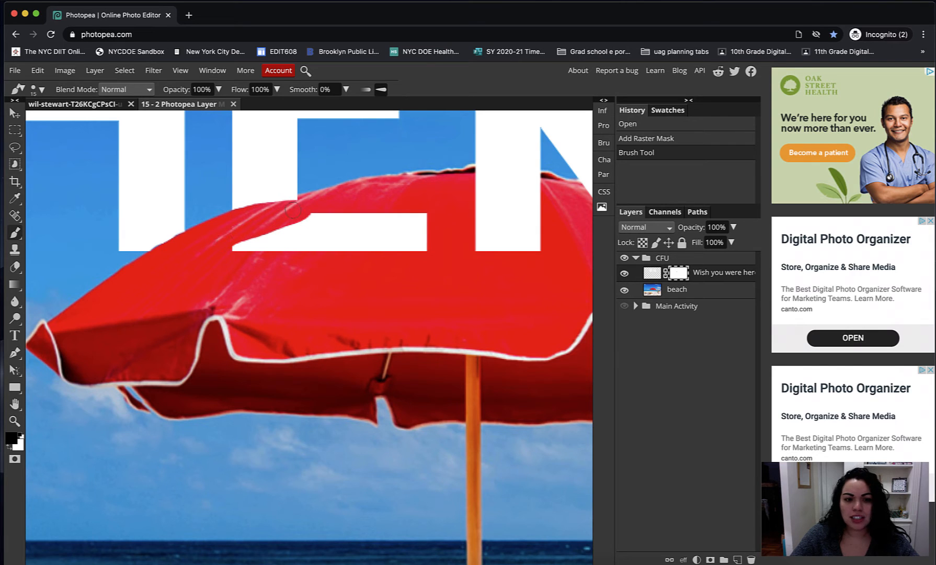
{"action": "mouse_move", "coordinate": [300, 202]}
{"action": "left_mouse_down"}
{"action": "mouse_move", "coordinate": [228, 225]}
{"action": "mouse_move", "coordinate": [221, 242]}
{"action": "mouse_move", "coordinate": [327, 214]}
{"action": "mouse_move", "coordinate": [240, 232]}
{"action": "mouse_move", "coordinate": [252, 245]}
{"action": "mouse_move", "coordinate": [215, 255]}
{"action": "mouse_move", "coordinate": [270, 250]}
{"action": "mouse_move", "coordinate": [361, 205]}
{"action": "mouse_move", "coordinate": [271, 258]}
{"action": "mouse_move", "coordinate": [345, 239]}
{"action": "mouse_move", "coordinate": [400, 205]}
{"action": "mouse_move", "coordinate": [331, 238]}
{"action": "mouse_move", "coordinate": [354, 240]}
{"action": "mouse_move", "coordinate": [407, 208]}
{"action": "mouse_move", "coordinate": [368, 240]}
{"action": "mouse_move", "coordinate": [314, 260]}
{"action": "mouse_move", "coordinate": [382, 241]}
{"action": "mouse_move", "coordinate": [422, 208]}
{"action": "mouse_move", "coordinate": [376, 269]}
{"action": "mouse_move", "coordinate": [435, 227]}
{"action": "mouse_move", "coordinate": [381, 247]}
{"action": "mouse_move", "coordinate": [430, 254]}
{"action": "left_mouse_up"}
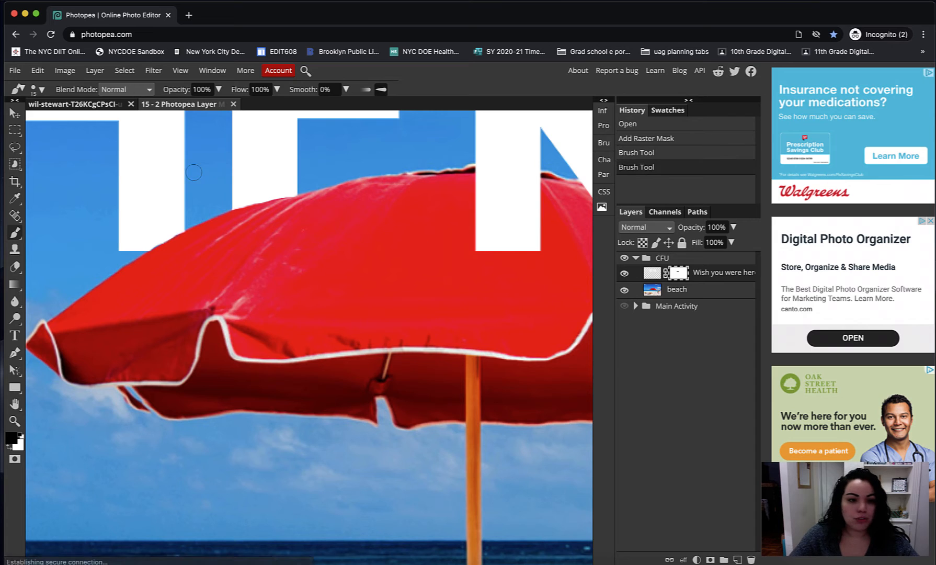
Hide an extra spot at the H's lower edge and restore it by painting white on the mask
{"action": "left_click", "coordinate": [158, 250]}
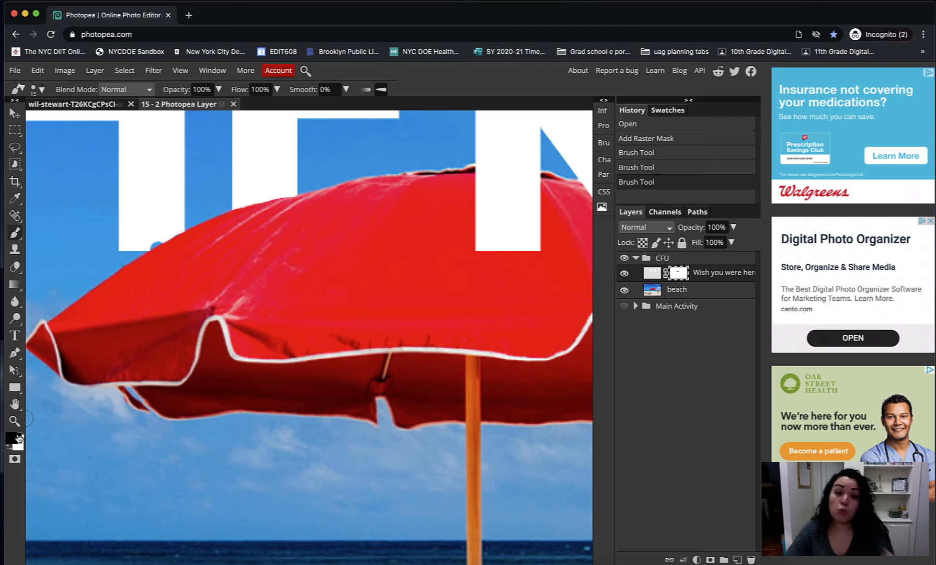
{"action": "key", "text": "x"}
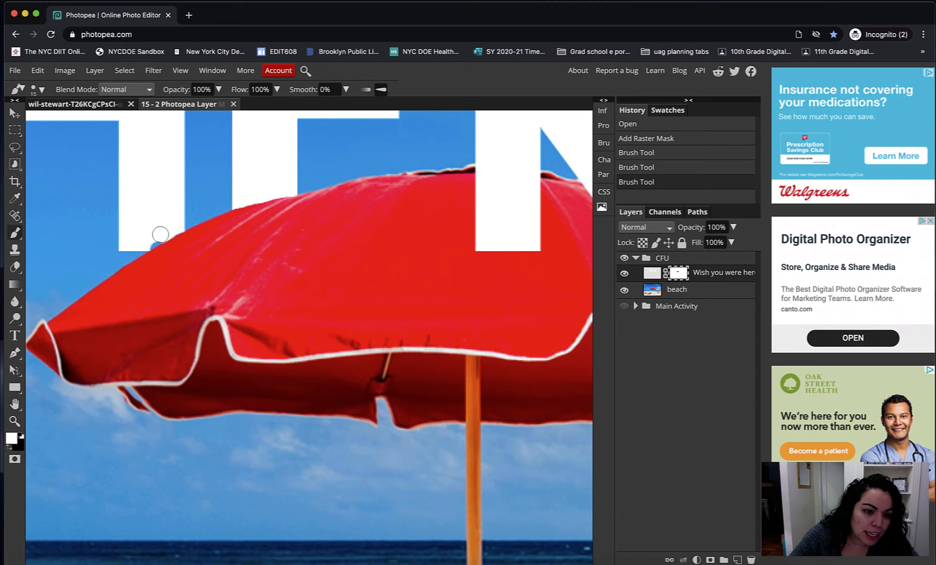
{"action": "left_click_drag", "start_coordinate": [144, 243], "coordinate": [186, 222]}
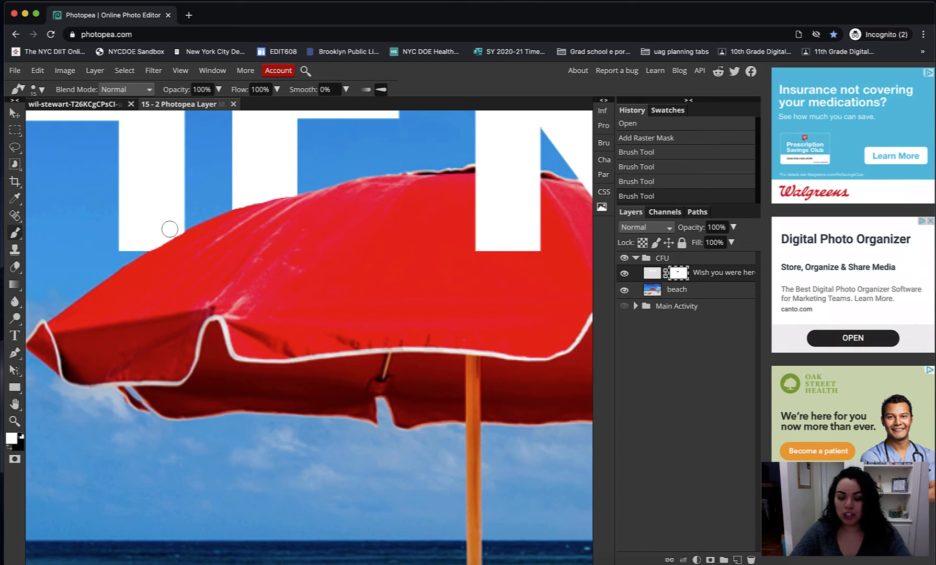
Enlarge the brush to 40 px and check its size and hardness settings
{"action": "key", "text": "bracketright"}
{"action": "key", "text": "bracketright"}
{"action": "key", "text": "bracketright"}
{"action": "key", "text": "bracketright"}
{"action": "key", "text": "bracketright"}
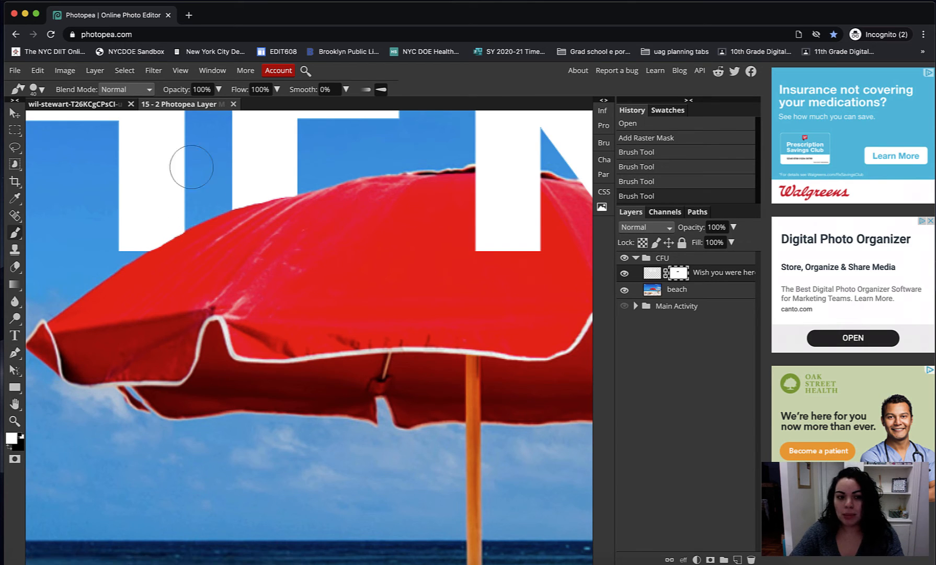
{"action": "left_click", "coordinate": [37, 90]}
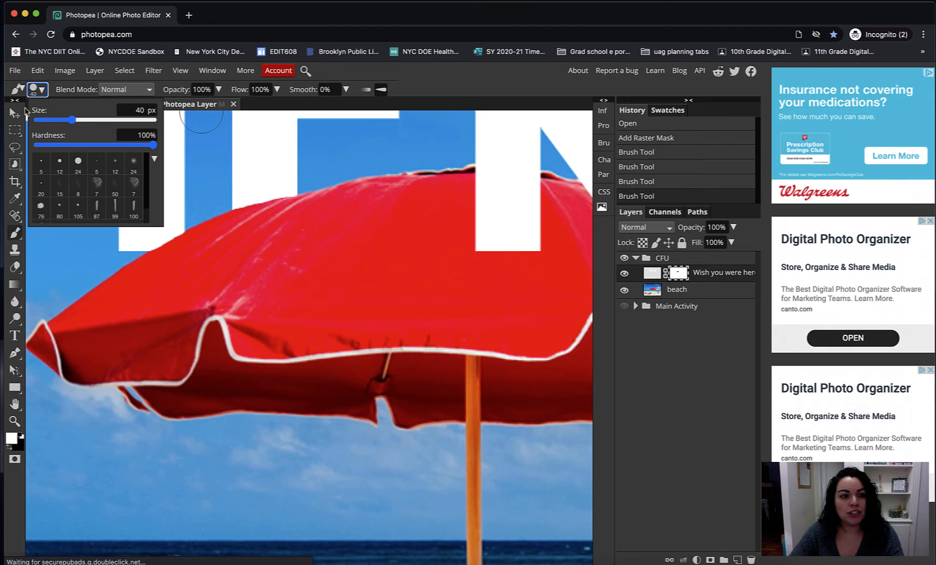
{"action": "left_click", "coordinate": [414, 101]}
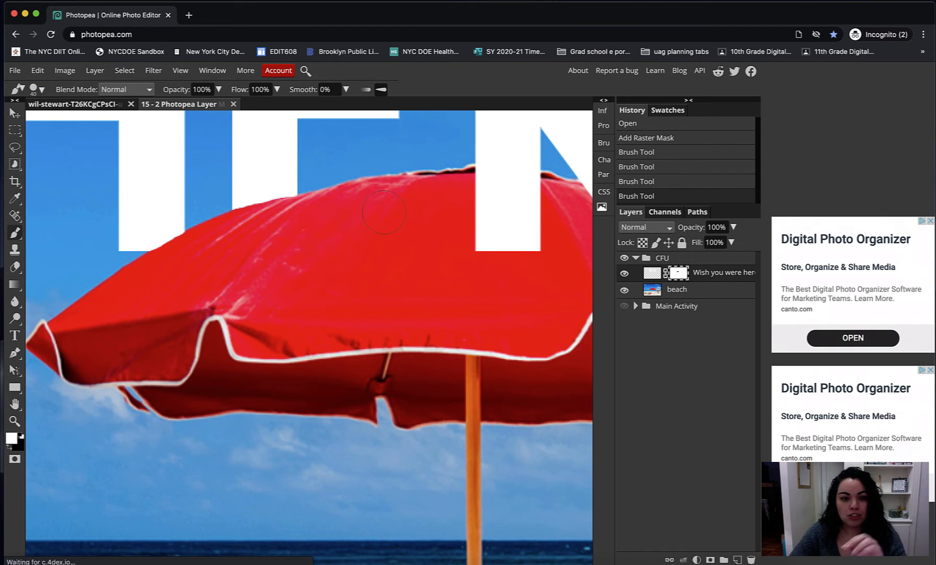
Reduce the brush to 8 px and paint black on the mask to hide the parts of the R and last E that overlap the umbrella
{"action": "key", "text": "bracketleft"}
{"action": "key", "text": "bracketleft"}
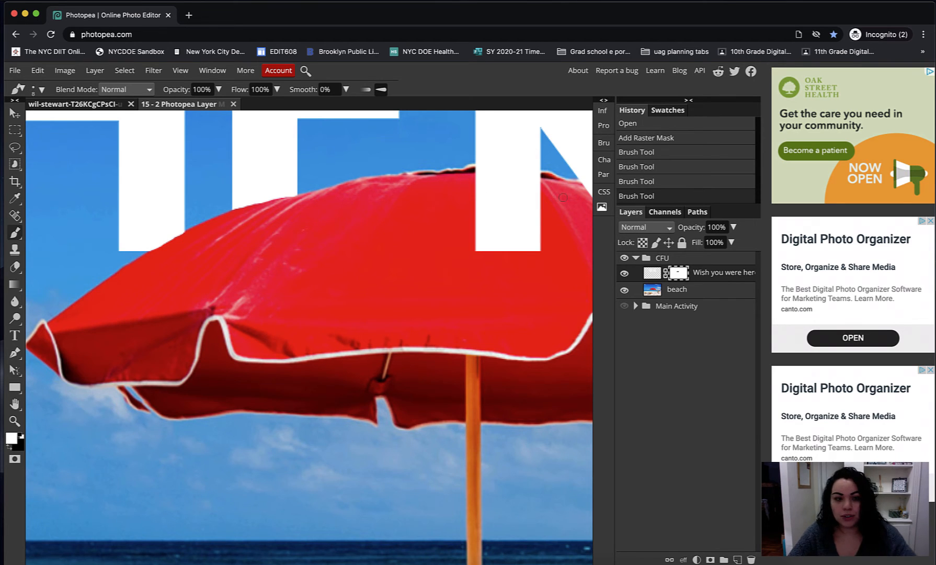
{"action": "left_click_drag", "start_coordinate": [561, 198], "coordinate": [398, 215]}
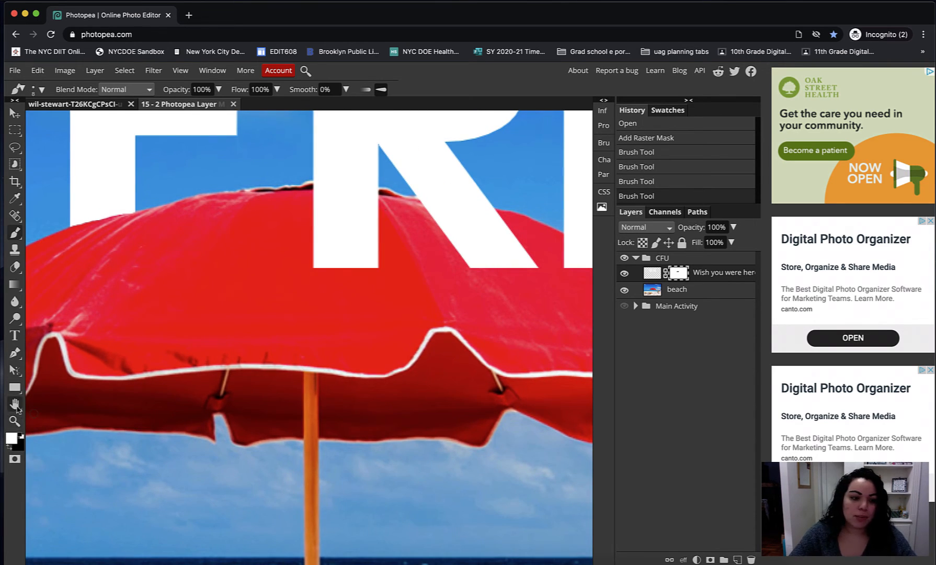
{"action": "left_click", "coordinate": [8, 447]}
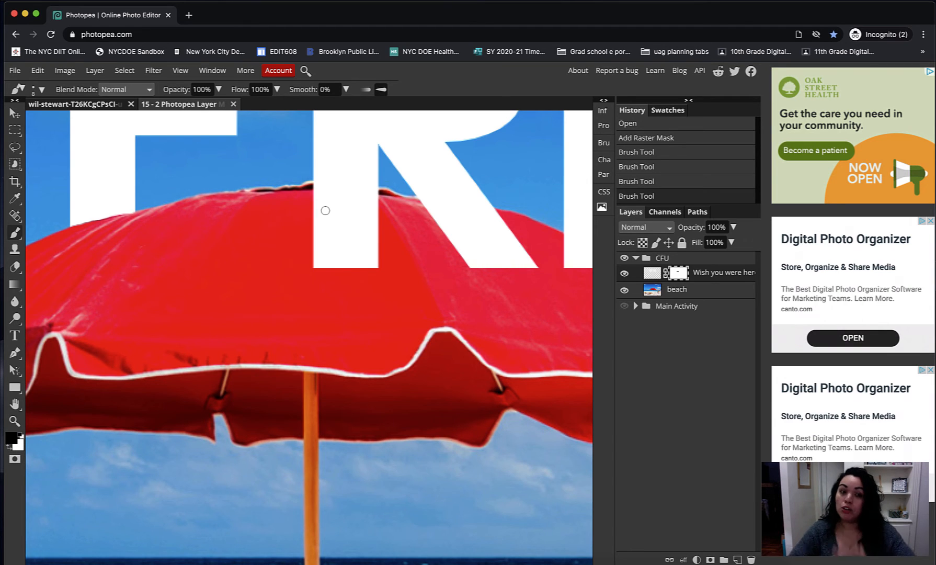
{"action": "left_click_drag", "start_coordinate": [359, 264], "coordinate": [322, 188]}
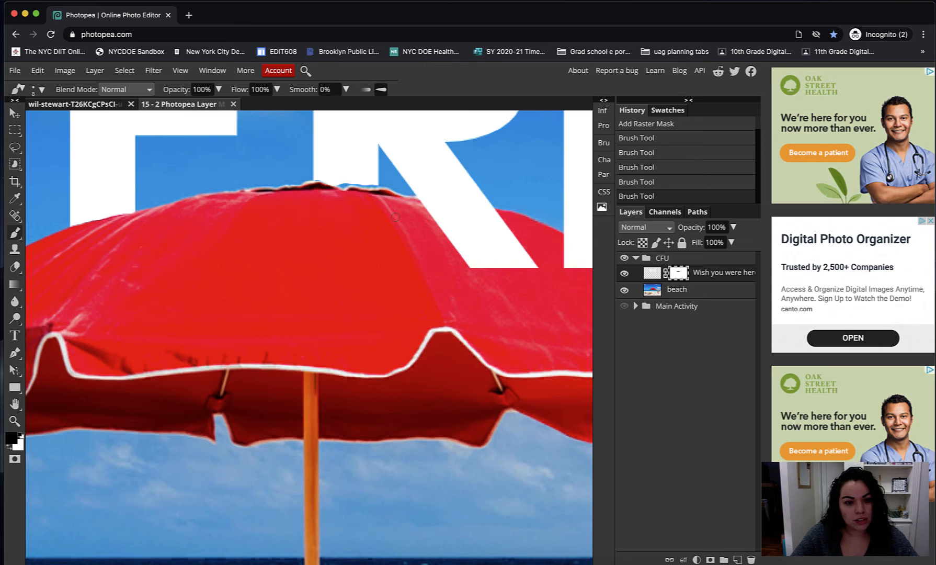
{"action": "left_click_drag", "start_coordinate": [424, 199], "coordinate": [533, 261]}
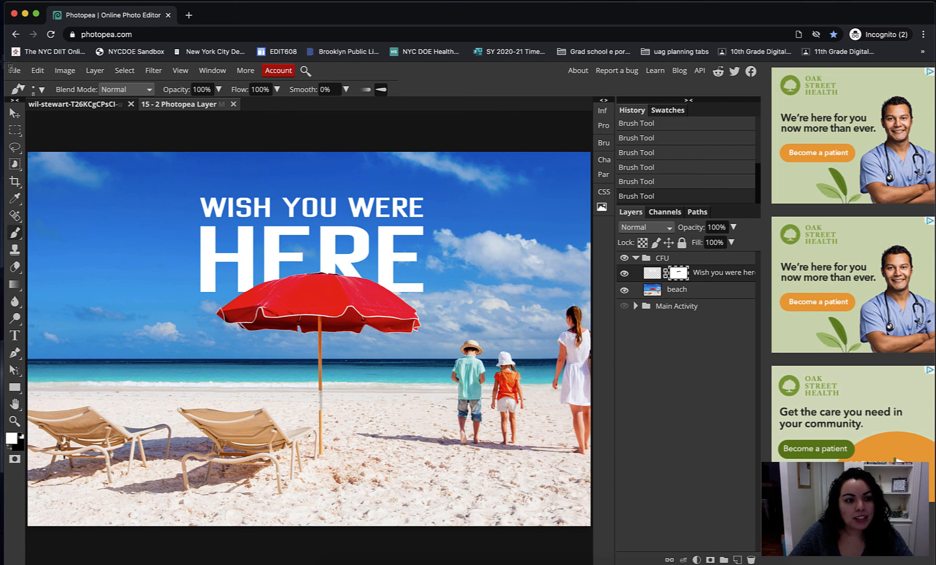
{"action": "left_click_drag", "start_coordinate": [3, 61], "coordinate": [769, 563]}
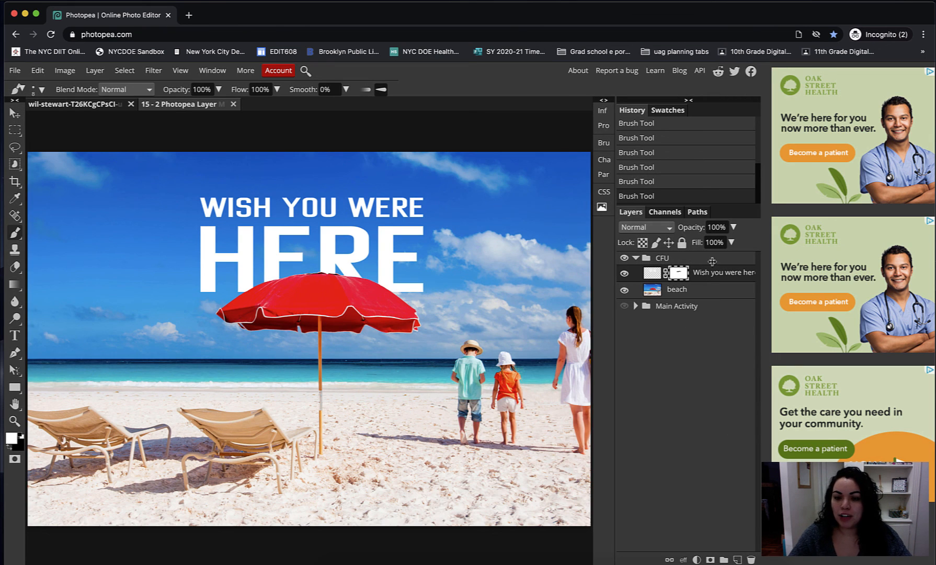